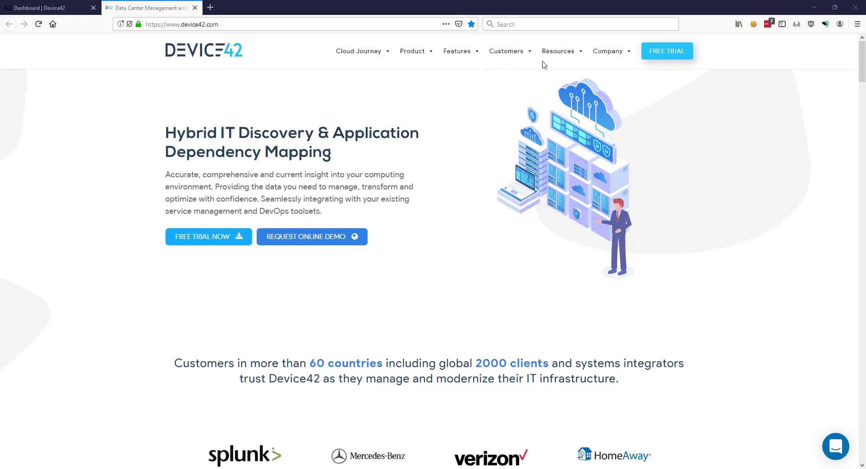
Save the D42 Packet Capture zip from Auto-Discovery Software and open a new tab for docs.device42.com.
{"action": "mouse_move", "coordinate": [548, 62]}
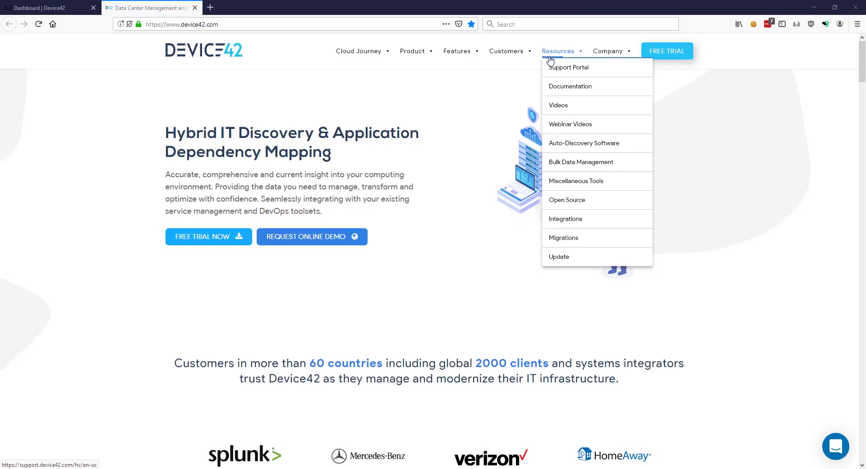
{"action": "left_click", "coordinate": [568, 143]}
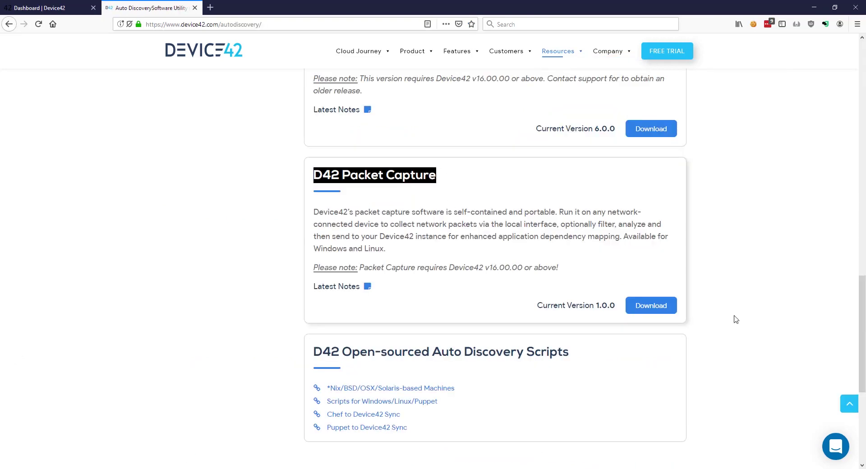
{"action": "left_click", "coordinate": [658, 306]}
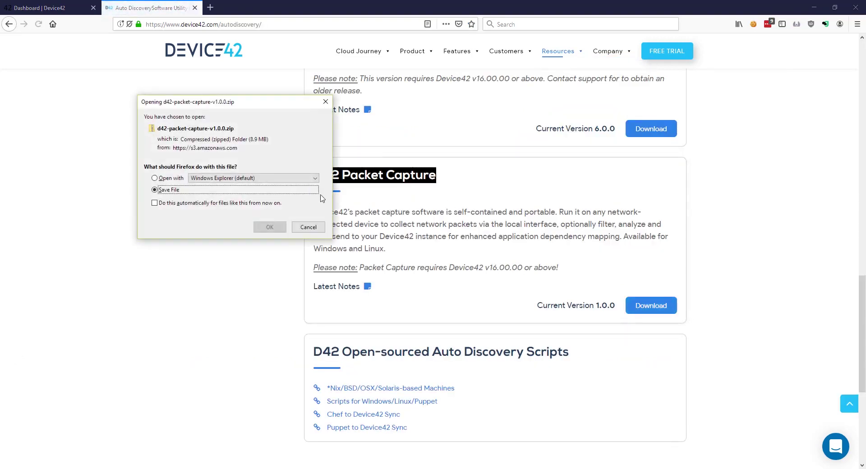
{"action": "key", "text": "Return"}
{"action": "key", "text": "ctrl+t"}
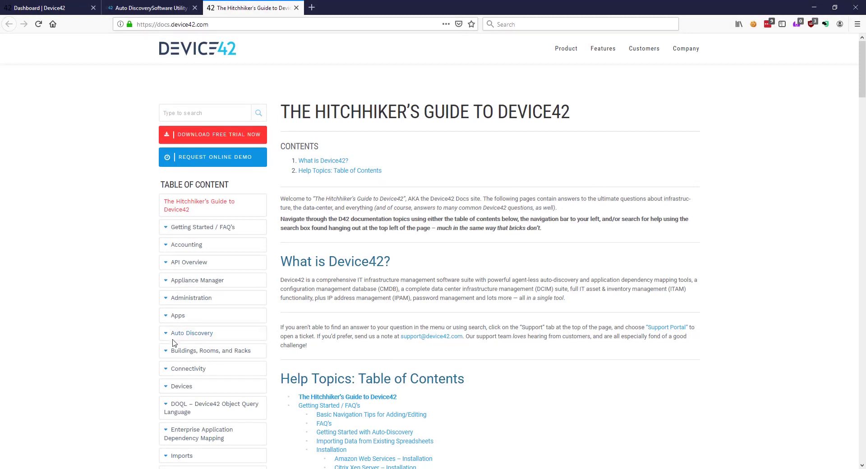
Expand Auto Discovery in the docs sidebar and open the Packet Capture page.
{"action": "left_click", "coordinate": [169, 334]}
{"action": "scroll", "coordinate": [212, 318], "scroll_direction": "down", "scroll_amount": 6}
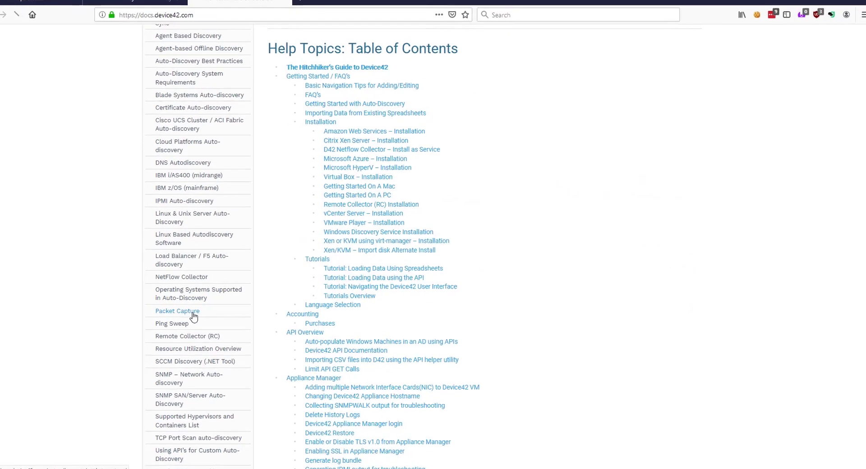
{"action": "left_click", "coordinate": [196, 310]}
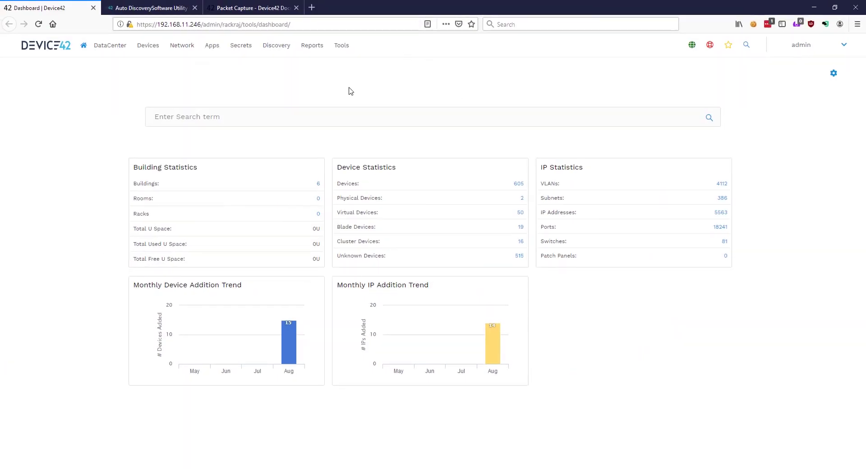
Open the D42 PCAP NIX Machines job, pick its stored credential via lookup, and save.
{"action": "left_click", "coordinate": [276, 45]}
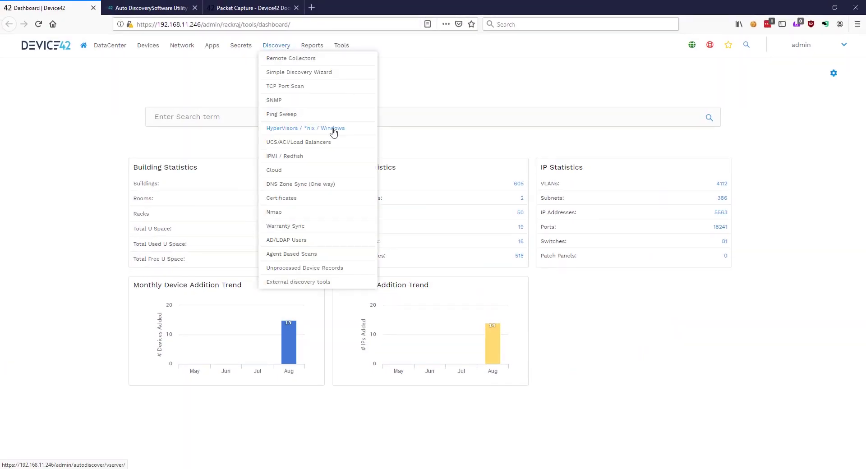
{"action": "left_click", "coordinate": [330, 130]}
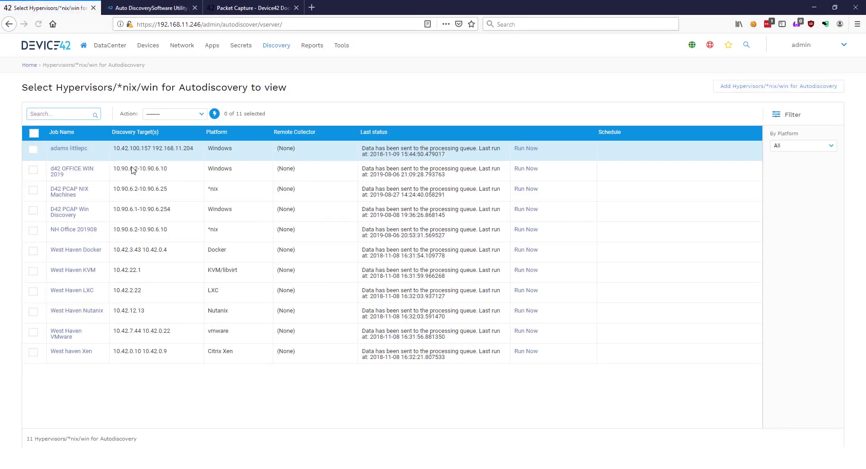
{"action": "left_click", "coordinate": [63, 197]}
{"action": "double_click", "coordinate": [160, 180]}
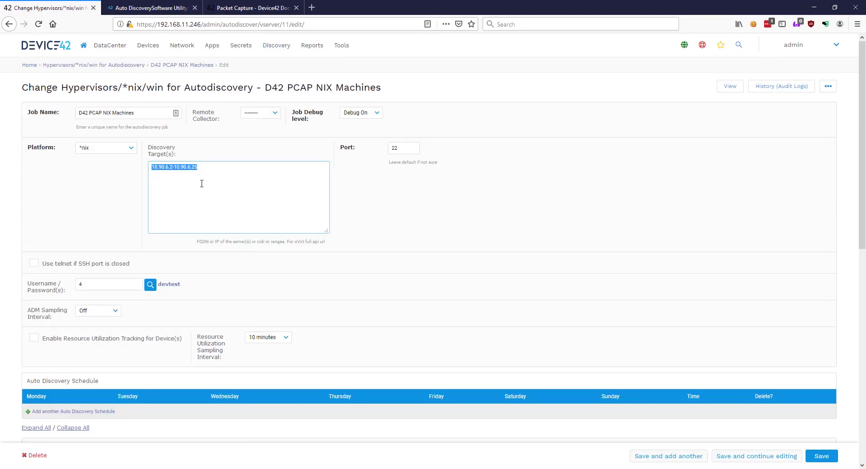
{"action": "scroll", "coordinate": [178, 163], "scroll_direction": "down", "scroll_amount": 2}
{"action": "left_click", "coordinate": [153, 194]}
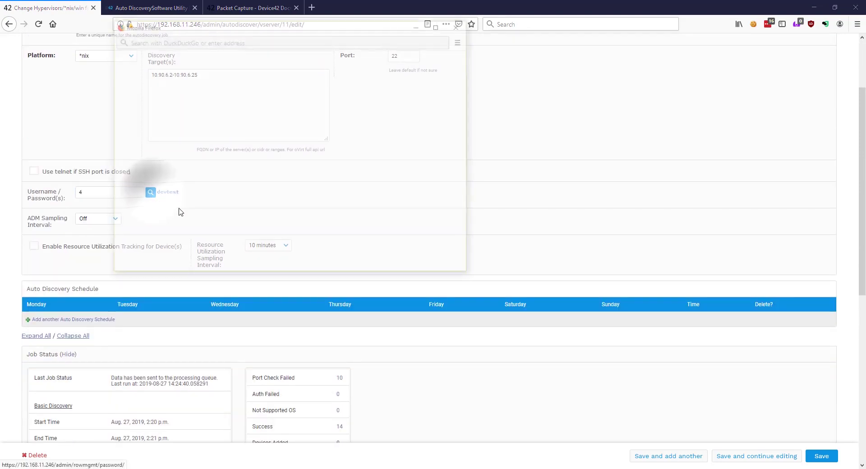
{"action": "left_click", "coordinate": [136, 185]}
{"action": "scroll", "coordinate": [497, 316], "scroll_direction": "down", "scroll_amount": 2}
{"action": "left_click", "coordinate": [826, 457]}
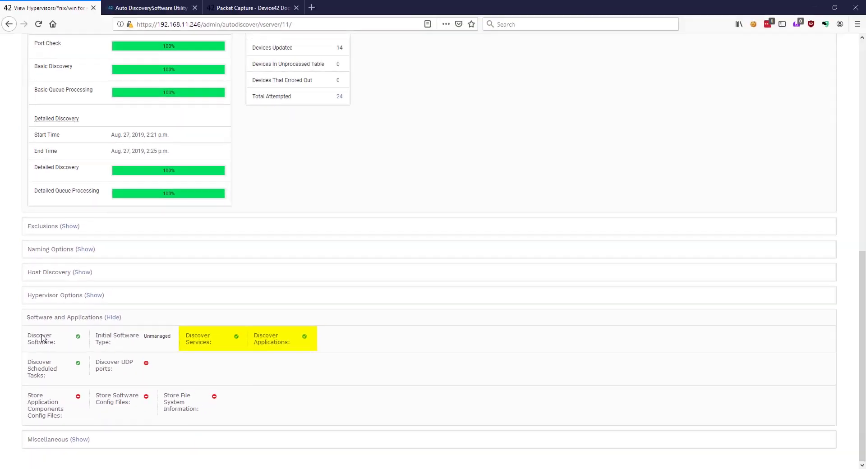
Run the D42 PCAP NIX Machines job now and go to the Jobs Dashboard.
{"action": "left_click", "coordinate": [828, 86]}
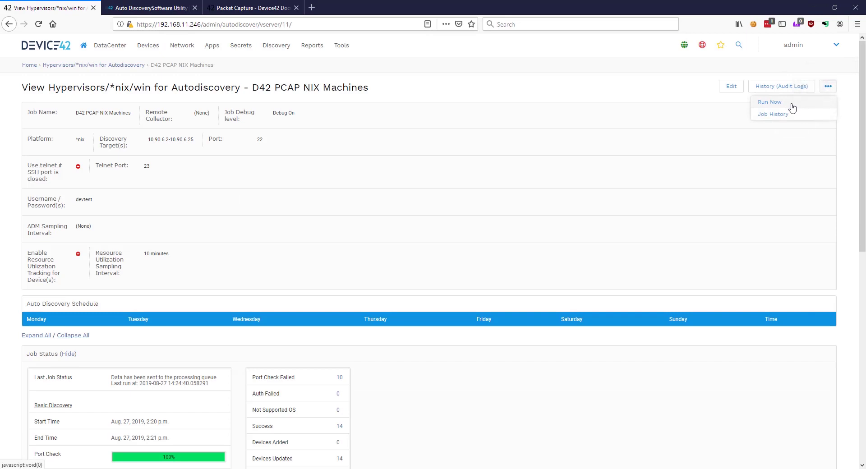
{"action": "left_click", "coordinate": [792, 107]}
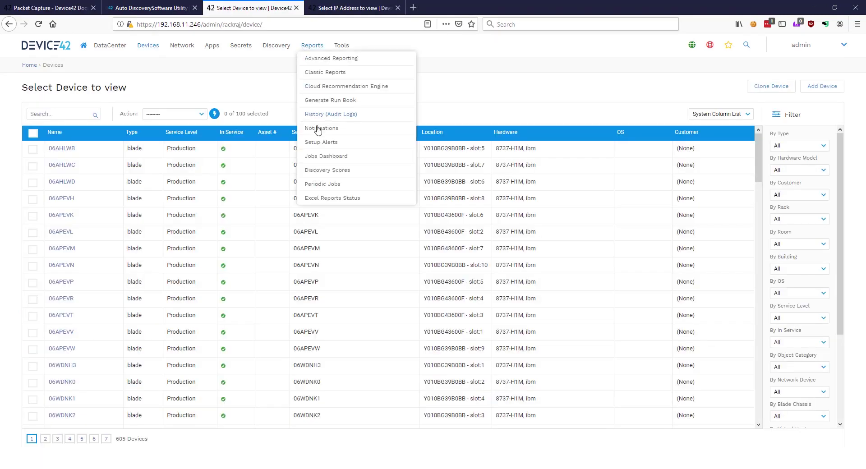
{"action": "left_click", "coordinate": [320, 156]}
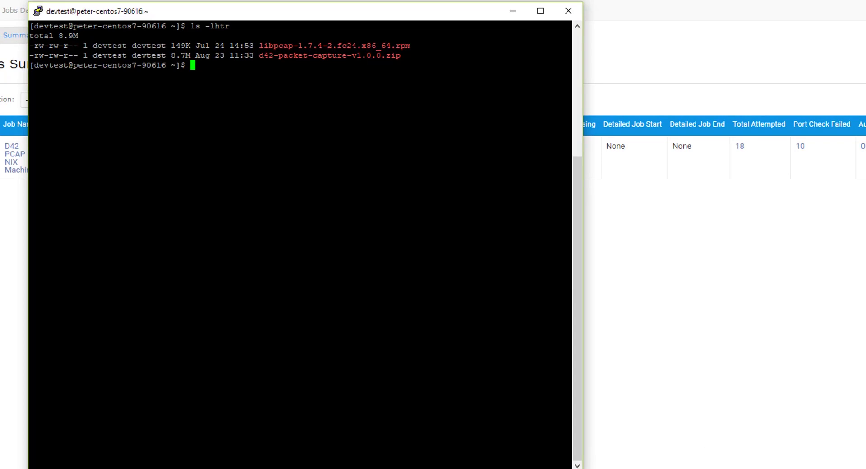
Unzip d42-packet-capture-v1.0.0.zip and list the directory with ls -lhtr.
{"action": "type", "text": "unzip d"}
{"action": "key", "text": "Tab"}
{"action": "key", "text": "Return"}
{"action": "type", "text": "ls -lhtr"}
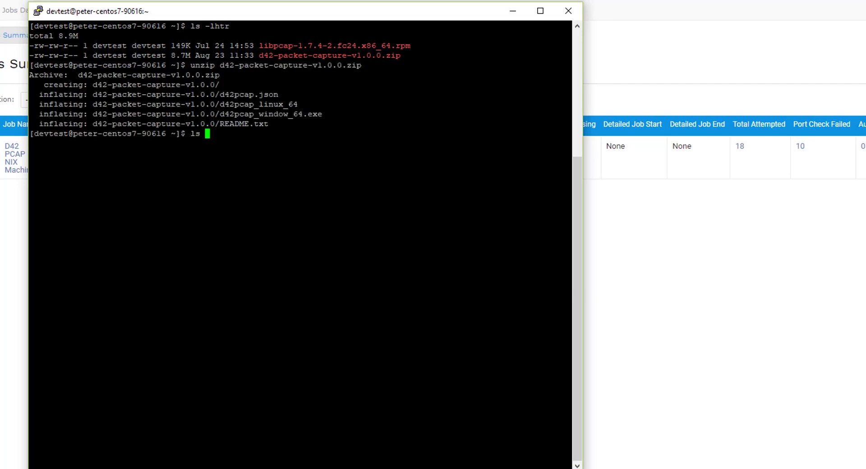
{"action": "key", "text": "Return"}
List the files inside d42-packet-capture-v1.0.0, then list /opt/rc/utilities.
{"action": "type", "text": "cd d"}
{"action": "key", "text": "Tab"}
{"action": "key", "text": "Return"}
{"action": "type", "text": "ls -lhtr"}
{"action": "key", "text": "Return"}
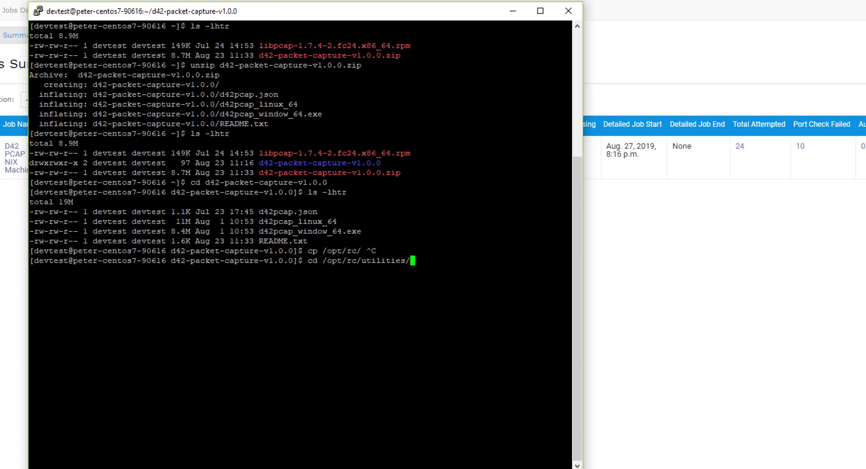
{"action": "key", "text": "Return"}
{"action": "type", "text": "ls -lhtr"}
{"action": "key", "text": "Return"}
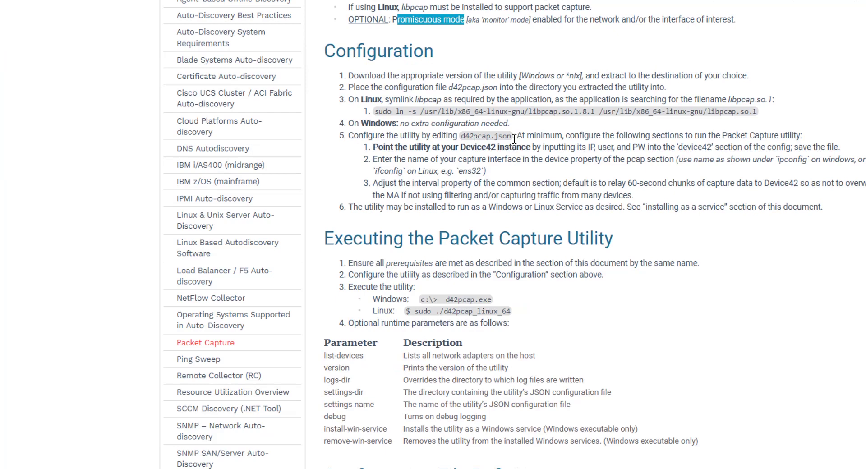
Match the docs' libpcap.so.1 symlink requirement against locate libpcap, finding /usr/lib64/libpcap.so.1.
{"action": "left_click_drag", "start_coordinate": [708, 112], "coordinate": [736, 112]}
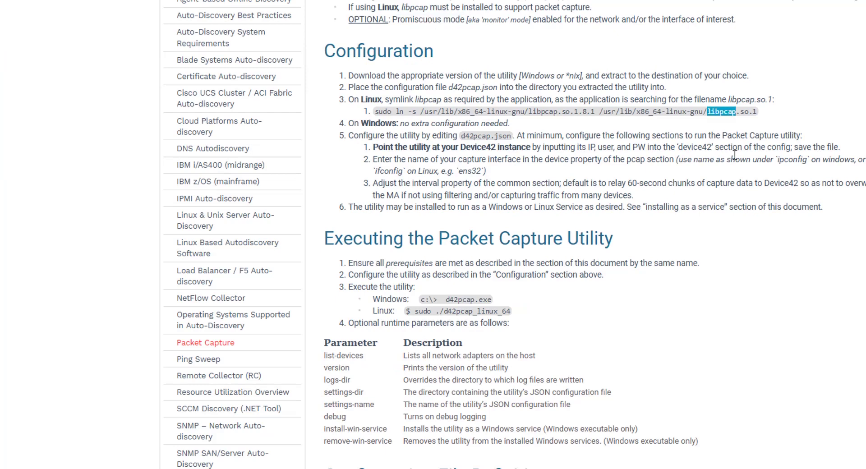
{"action": "left_click", "coordinate": [717, 118]}
{"action": "left_click_drag", "start_coordinate": [761, 119], "coordinate": [707, 114]}
{"action": "key", "text": "alt+Tab"}
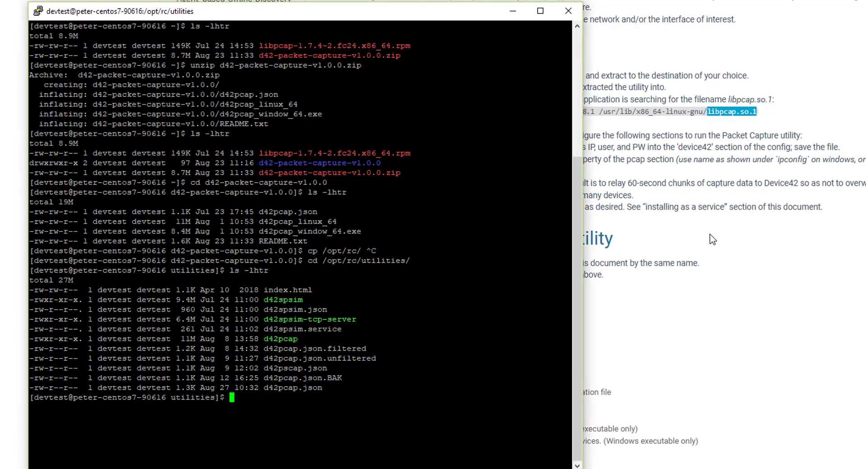
{"action": "type", "text": "locate libpcap"}
{"action": "key", "text": "Return"}
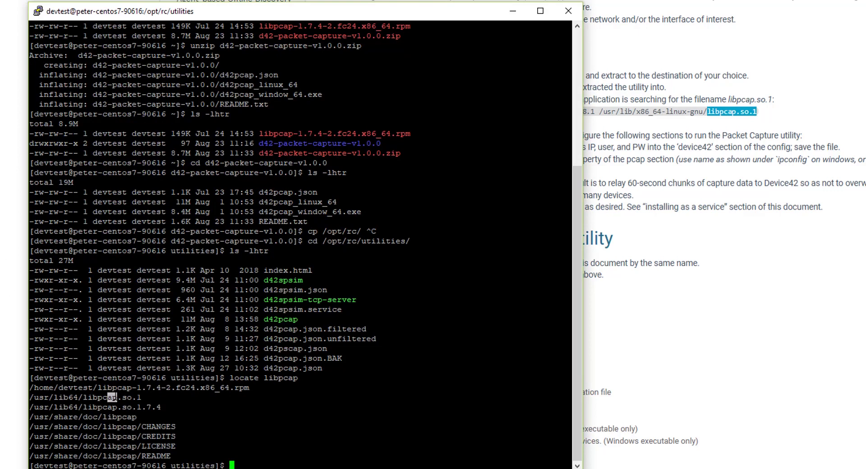
{"action": "double_click", "coordinate": [112, 397]}
{"action": "key", "text": "alt+Tab"}
{"action": "left_click_drag", "start_coordinate": [491, 1], "coordinate": [594, 3]}
{"action": "left_click", "coordinate": [594, 3]}
{"action": "key", "text": "alt+Tab"}
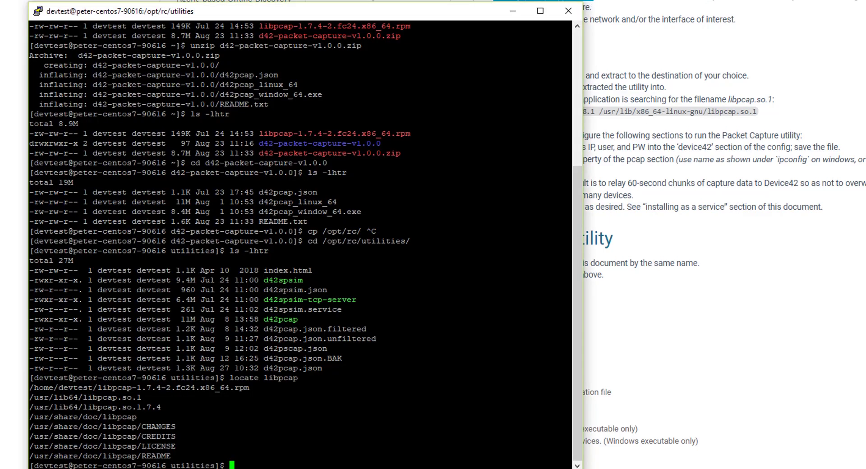
Clear the terminal and run ip addr, noting the ens32 interface name.
{"action": "type", "text": "clear"}
{"action": "key", "text": "Return"}
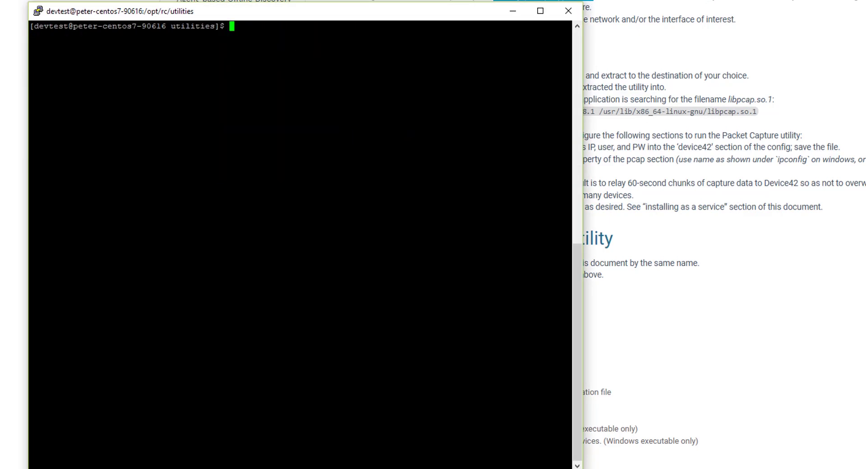
{"action": "type", "text": "ip addr"}
{"action": "key", "text": "Return"}
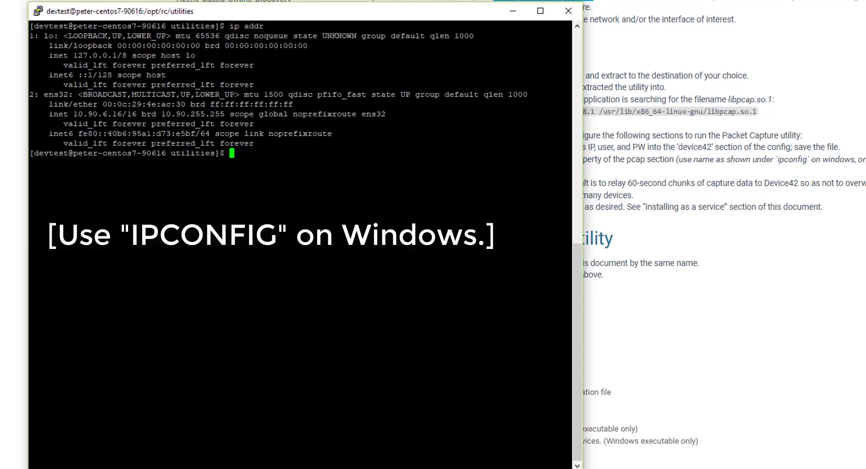
{"action": "double_click", "coordinate": [56, 95]}
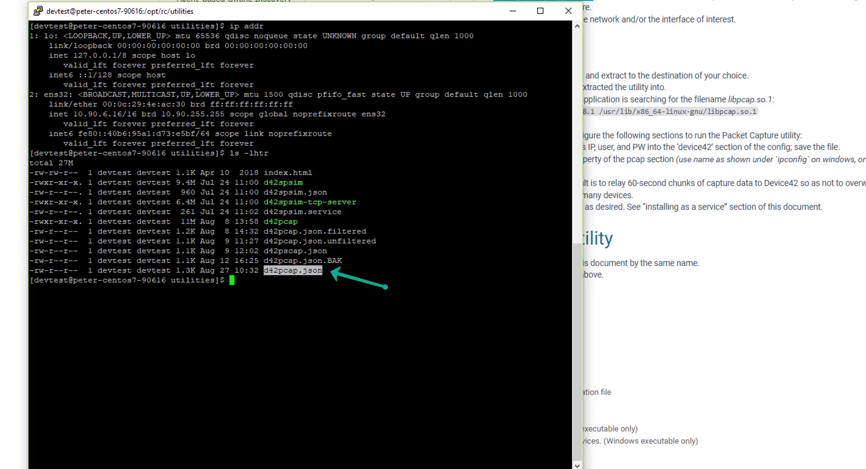
Open d42pcap.json in vim and set the host address to 192.168.11.246.
{"action": "type", "text": "vim"}
{"action": "type", "text": "d42pcap.json"}
{"action": "key", "text": "Return"}
{"action": "key", "text": "Right"}
{"action": "key", "text": "Right"}
{"action": "key", "text": "Right"}
{"action": "key", "text": "Right"}
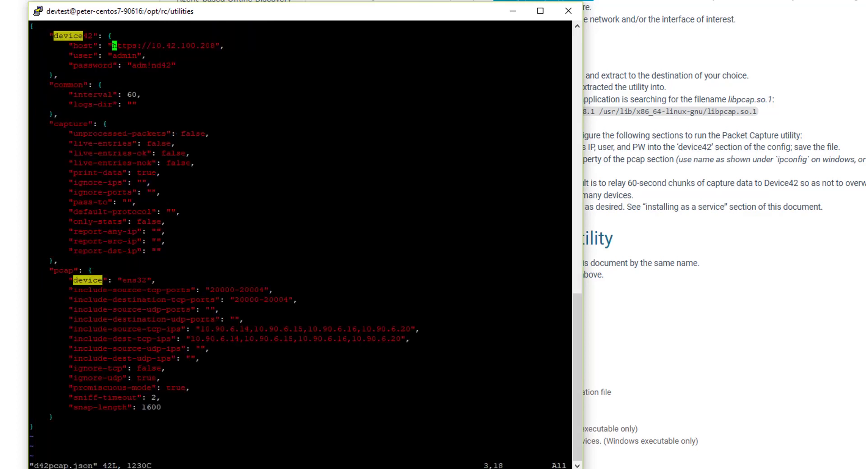
{"action": "key", "text": "Right"}
{"action": "key", "text": "Right"}
{"action": "key", "text": "Right"}
{"action": "key", "text": "Right"}
{"action": "key", "text": "Right"}
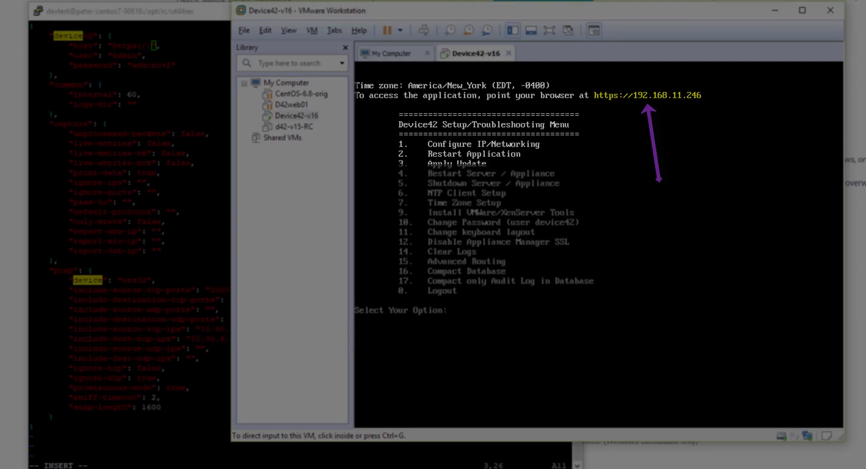
{"action": "left_click", "coordinate": [180, 17]}
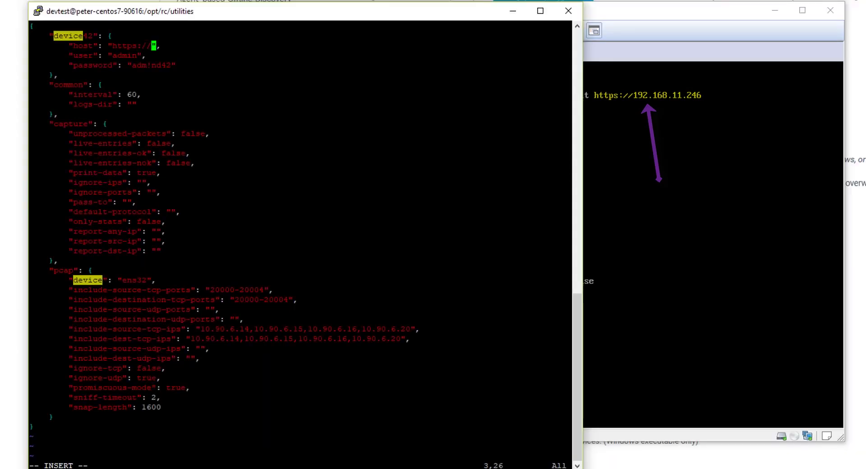
{"action": "type", "text": "192.168.11.246"}
{"action": "key", "text": "Down"}
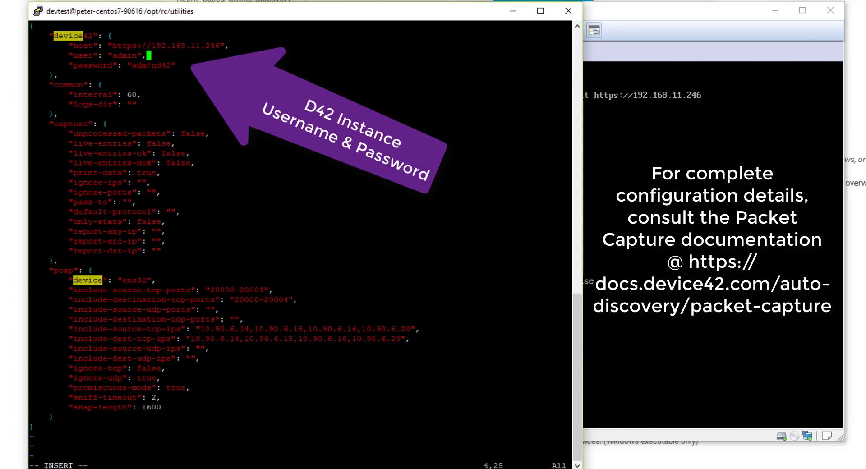
Review the password line and the interval value of 60 in the config.
{"action": "left_click", "coordinate": [177, 65]}
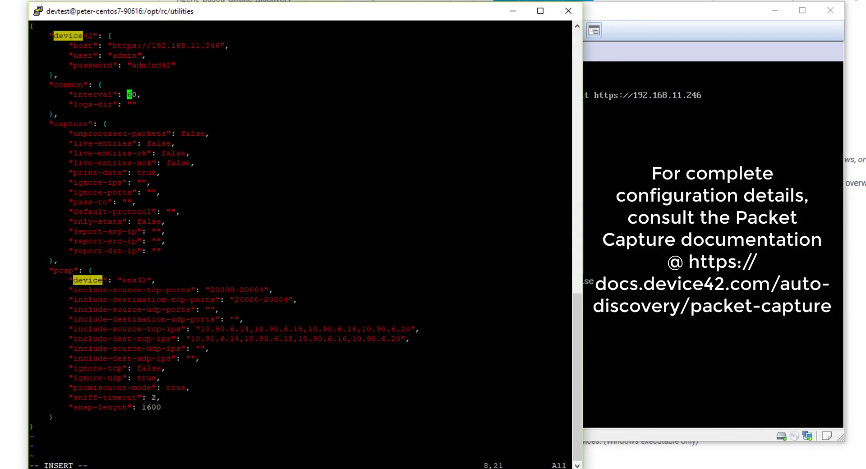
{"action": "left_click", "coordinate": [129, 94]}
{"action": "key", "text": "Right"}
{"action": "key", "text": "Left"}
{"action": "key", "text": "Escape"}
Set pcap device ens32, TCP ports 20000–20004, and the 10.90.6.x source/destination IP lists.
{"action": "left_click", "coordinate": [120, 280]}
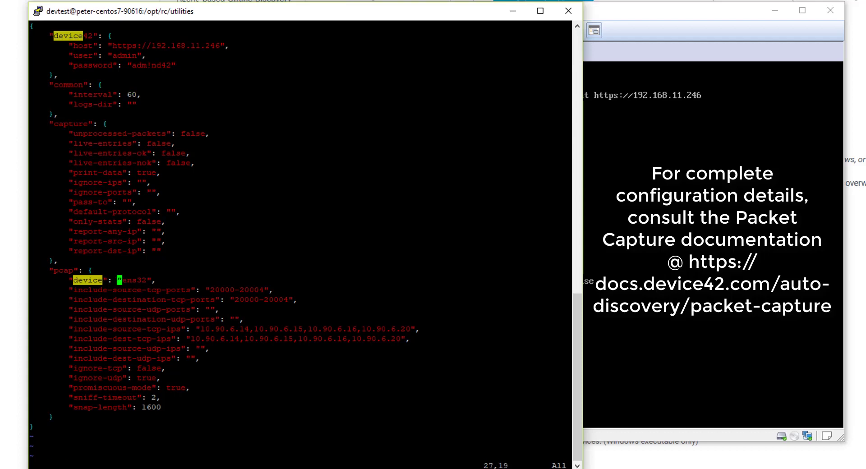
{"action": "key", "text": "Right"}
{"action": "key", "text": "Right"}
{"action": "key", "text": "Right"}
{"action": "key", "text": "Right"}
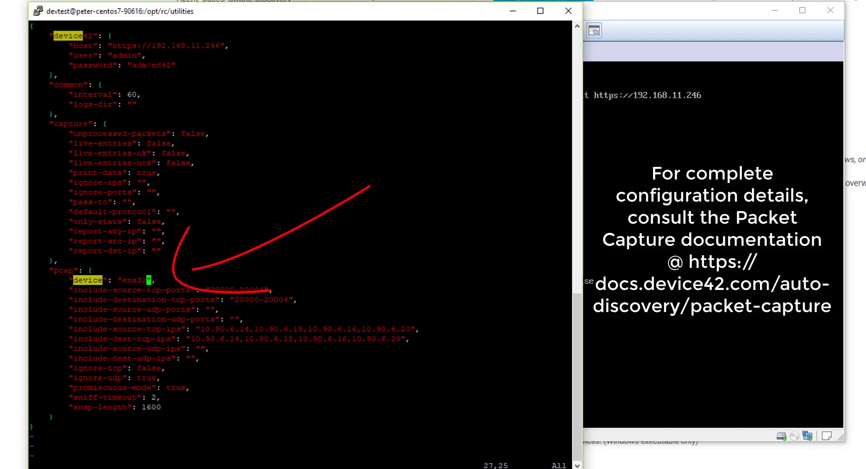
{"action": "key", "text": "Right"}
{"action": "key", "text": "Right"}
{"action": "key", "text": "Down"}
{"action": "key", "text": "i"}
{"action": "mouse_move", "coordinate": [69, 289]}
{"action": "left_mouse_down"}
{"action": "mouse_move", "coordinate": [415, 329]}
{"action": "mouse_move", "coordinate": [388, 339]}
{"action": "mouse_move", "coordinate": [541, 338]}
{"action": "mouse_move", "coordinate": [417, 339]}
{"action": "left_mouse_up"}
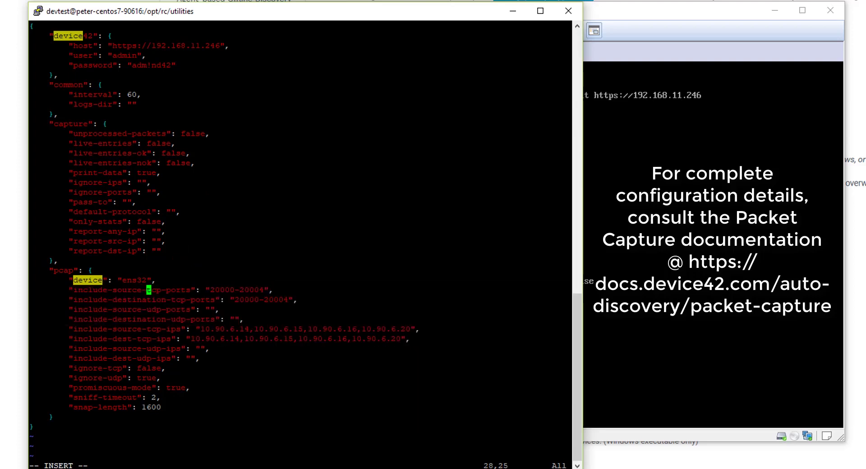
{"action": "key", "text": "Right"}
{"action": "key", "text": "Right"}
{"action": "key", "text": "Right"}
{"action": "key", "text": "Right"}
{"action": "key", "text": "Right"}
{"action": "key", "text": "Right"}
{"action": "key", "text": "Right"}
{"action": "key", "text": "Down"}
{"action": "key", "text": "Down"}
{"action": "key", "text": "Down"}
{"action": "key", "text": "Down"}
{"action": "key", "text": "Left"}
{"action": "key", "text": "Left"}
{"action": "key", "text": "Left"}
{"action": "key", "text": "Left"}
{"action": "key", "text": "Left"}
{"action": "key", "text": "Left"}
{"action": "key", "text": "Left"}
{"action": "key", "text": "Left"}
{"action": "key", "text": "Left"}
{"action": "key", "text": "Left"}
Save and quit d42pcap.json with :wq, then switch to the browser's jobs dashboard.
{"action": "key", "text": "Escape"}
{"action": "type", "text": ":wq"}
{"action": "key", "text": "Return"}
{"action": "left_click", "coordinate": [762, 12]}
{"action": "left_click", "coordinate": [774, 13]}
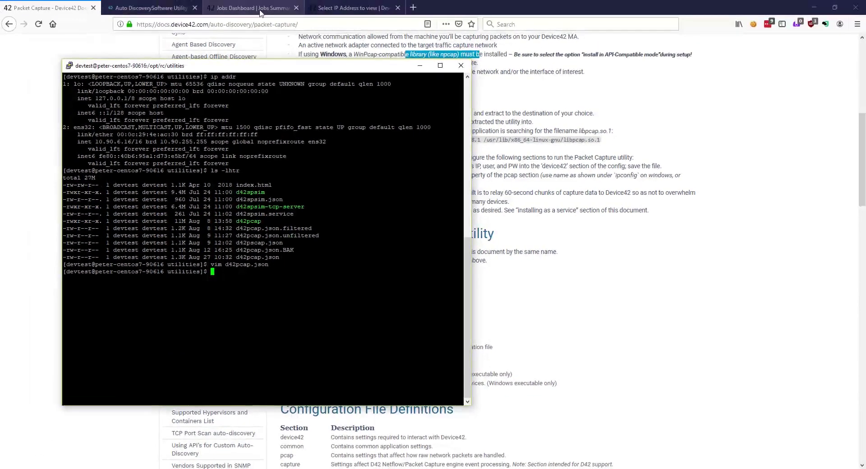
{"action": "left_click", "coordinate": [261, 10]}
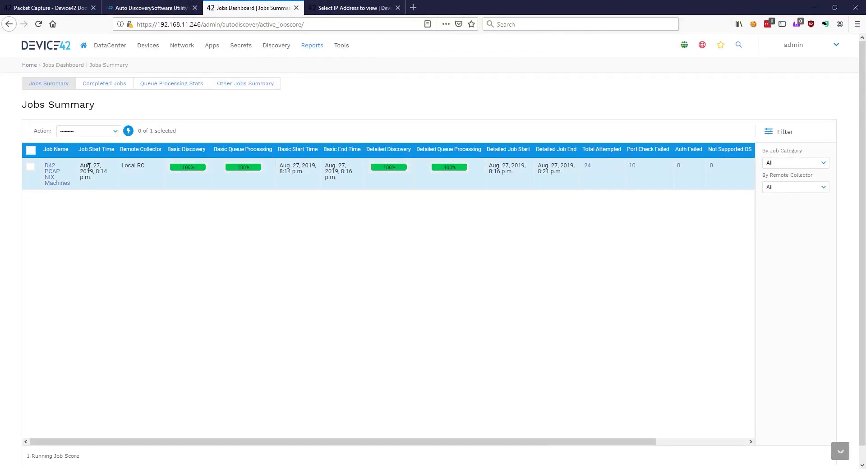
Open the D42 PCAP NIX Machines job's successful targets and the 10.90.6.20 discovery score.
{"action": "left_click", "coordinate": [51, 177]}
{"action": "scroll", "coordinate": [392, 243], "scroll_direction": "down", "scroll_amount": 5}
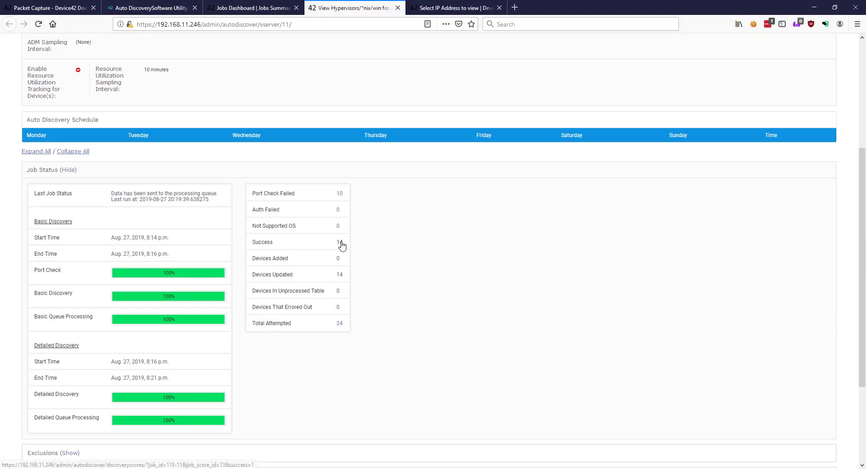
{"action": "left_click", "coordinate": [341, 245]}
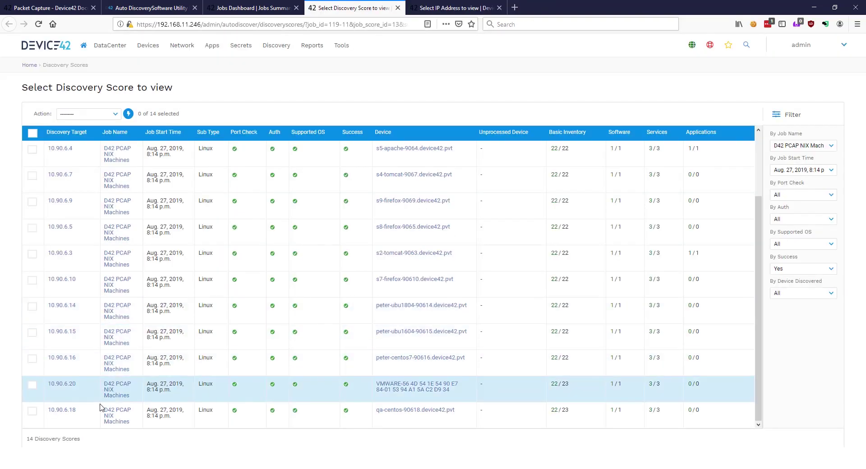
{"action": "left_click", "coordinate": [64, 385]}
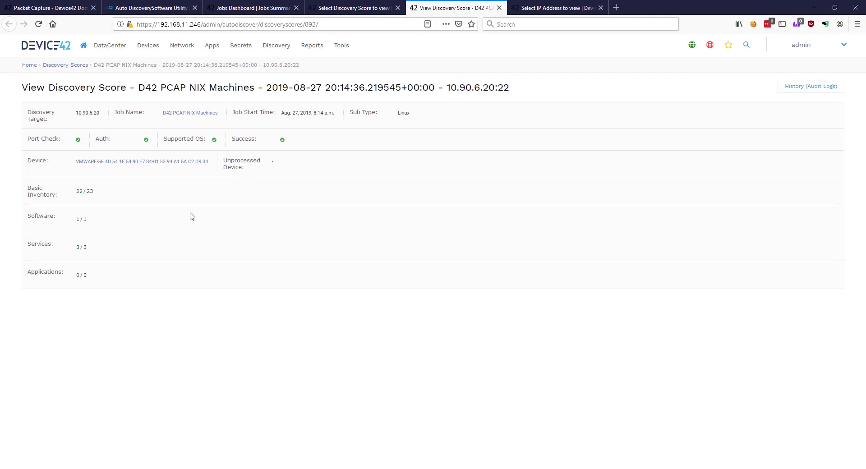
View the 10.90.6.20 device's d42spsim-tcp-se service instance and its listeners on ports 20000–20004.
{"action": "left_click", "coordinate": [144, 162]}
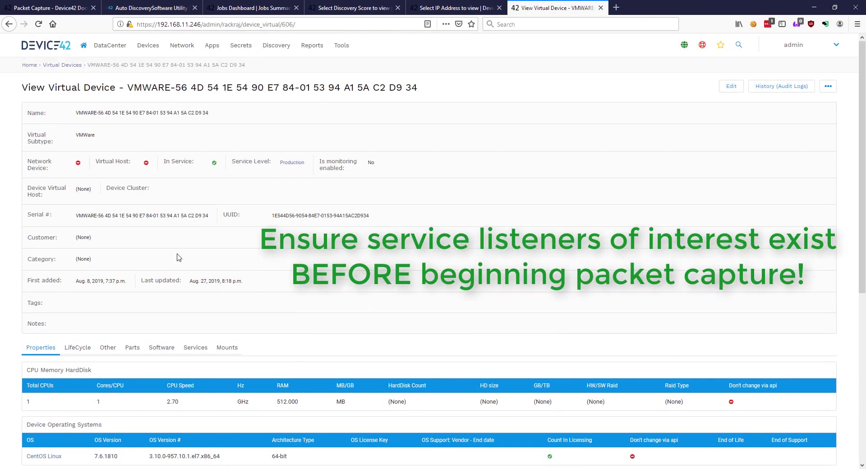
{"action": "left_click", "coordinate": [195, 348]}
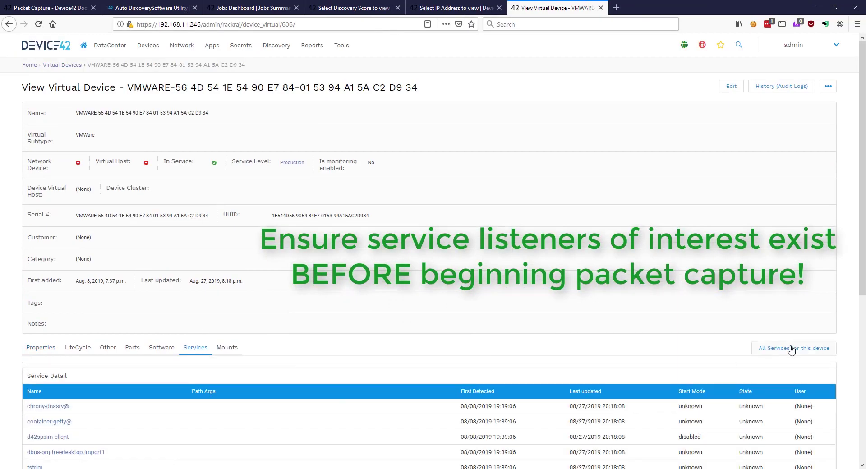
{"action": "left_click", "coordinate": [826, 353]}
{"action": "left_click", "coordinate": [76, 149]}
{"action": "scroll", "coordinate": [200, 219], "scroll_direction": "down", "scroll_amount": 3}
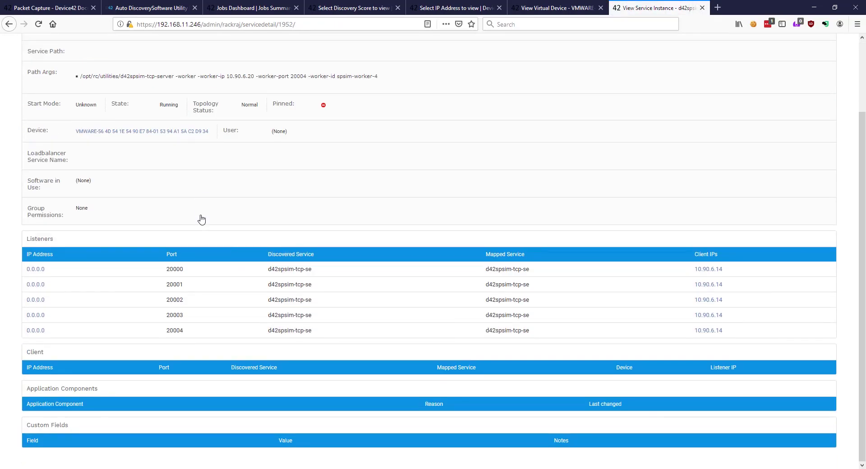
{"action": "scroll", "coordinate": [199, 220], "scroll_direction": "up", "scroll_amount": 2}
{"action": "mouse_move", "coordinate": [313, 367]}
{"action": "left_mouse_down"}
{"action": "mouse_move", "coordinate": [275, 311]}
{"action": "mouse_move", "coordinate": [253, 296]}
{"action": "left_mouse_up"}
Run sudo ./d42pcap -debug in PuTTY and widen the terminal to show the capture log.
{"action": "key", "text": "ctrl+w"}
{"action": "key", "text": "ctrl+w"}
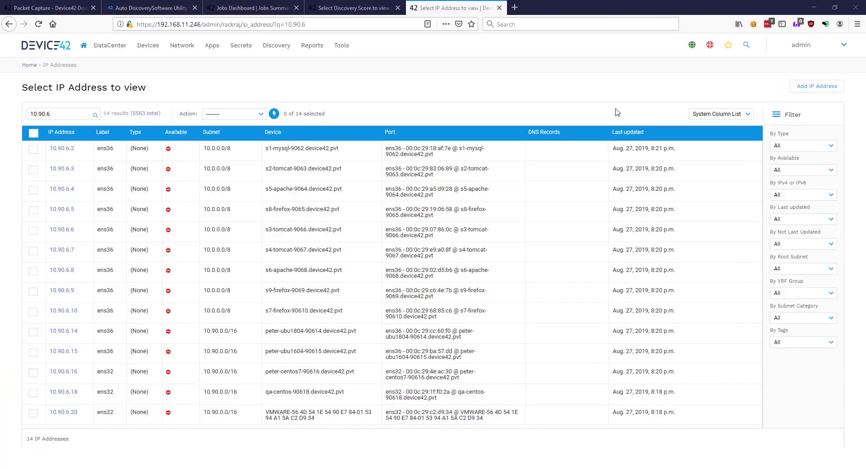
{"action": "key", "text": "alt+Tab"}
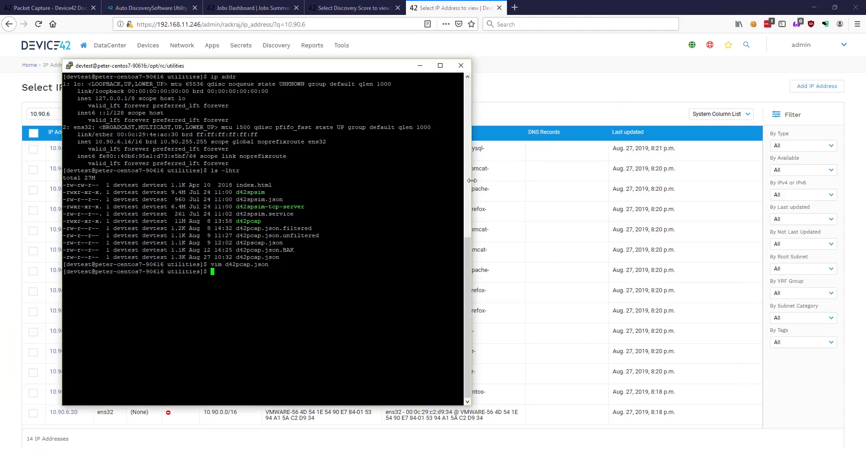
{"action": "type", "text": "sudo ./d42pcap -debug"}
{"action": "key", "text": "Return"}
{"action": "key", "text": "Return"}
{"action": "left_click_drag", "start_coordinate": [472, 180], "coordinate": [709, 180]}
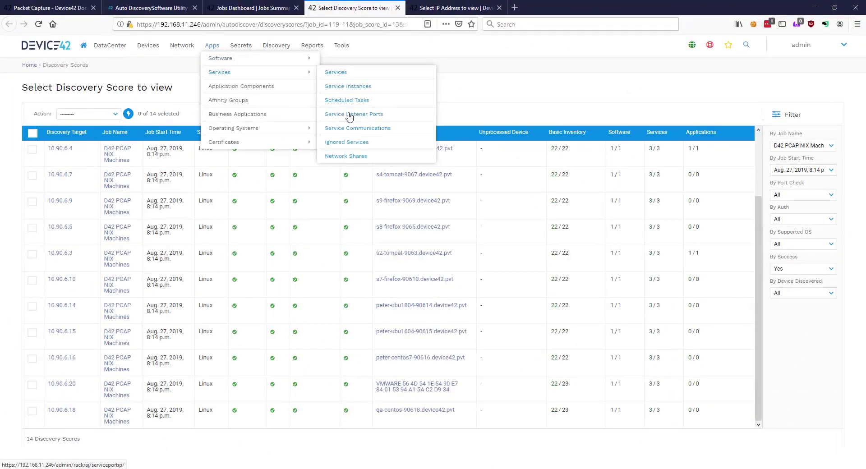
Open the 0.0.0.0:20000 record from the Service Listener Ports list.
{"action": "left_click", "coordinate": [349, 117]}
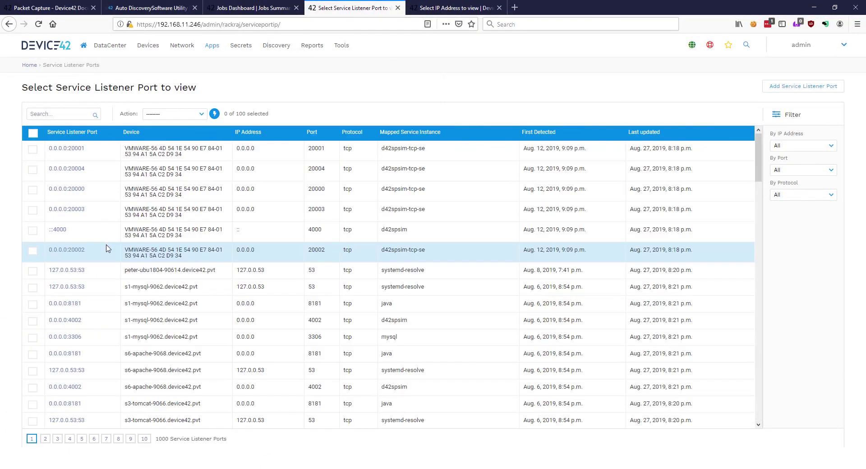
{"action": "left_click", "coordinate": [95, 189]}
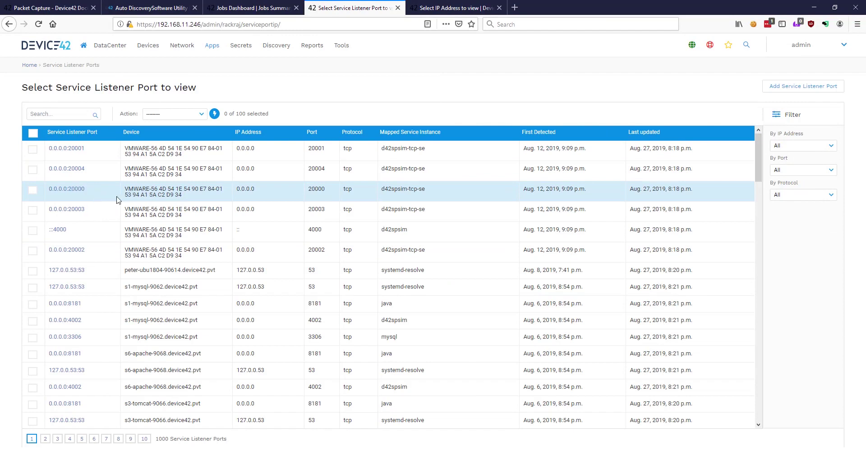
{"action": "left_click_drag", "start_coordinate": [107, 194], "coordinate": [85, 209]}
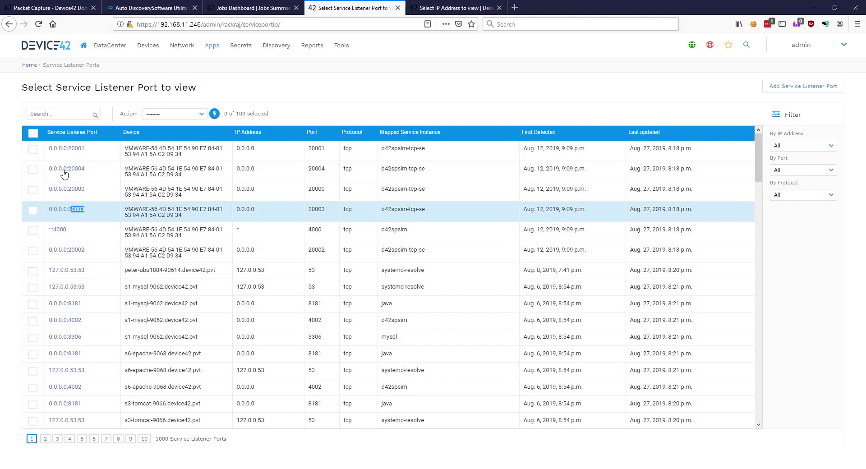
{"action": "left_click", "coordinate": [78, 193]}
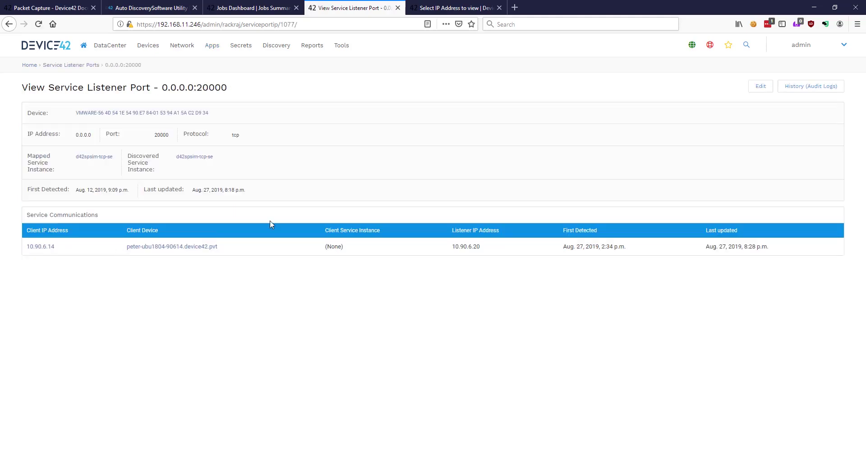
Compare the capture log with the communication from client 10.90.6.14 to listener 10.90.6.20.
{"action": "key", "text": "alt+Tab"}
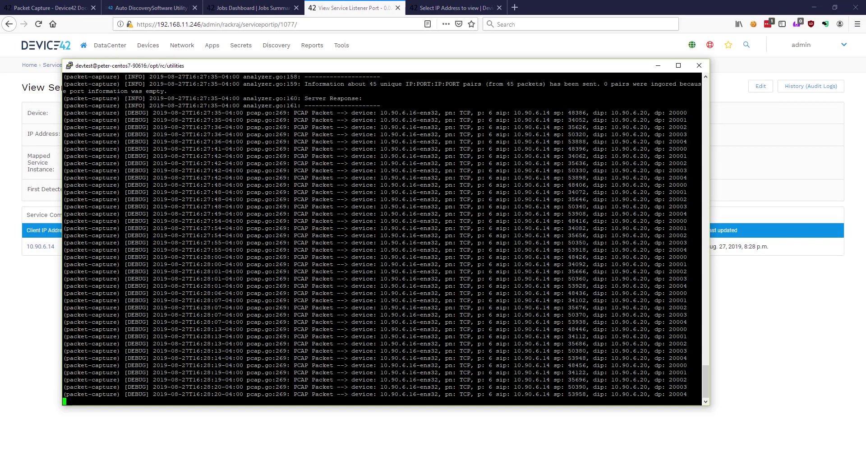
{"action": "left_click_drag", "start_coordinate": [358, 192], "coordinate": [436, 192]}
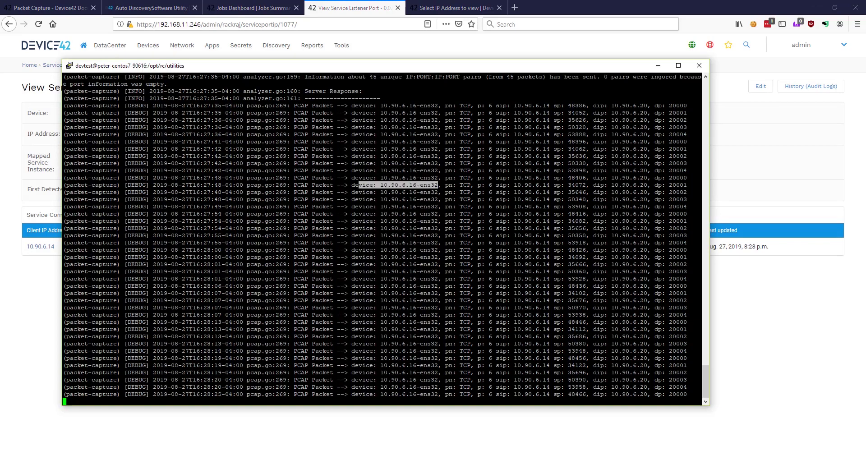
{"action": "left_click_drag", "start_coordinate": [503, 178], "coordinate": [644, 178]}
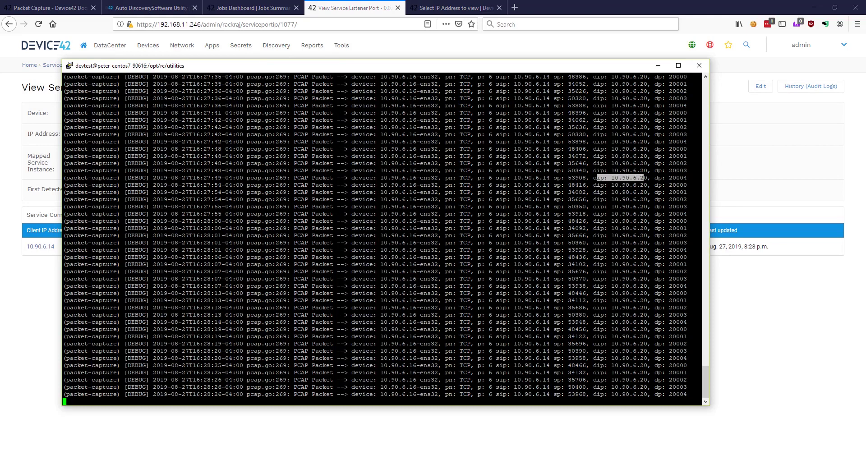
{"action": "left_click_drag", "start_coordinate": [61, 246], "coordinate": [19, 258]}
{"action": "double_click", "coordinate": [27, 246]}
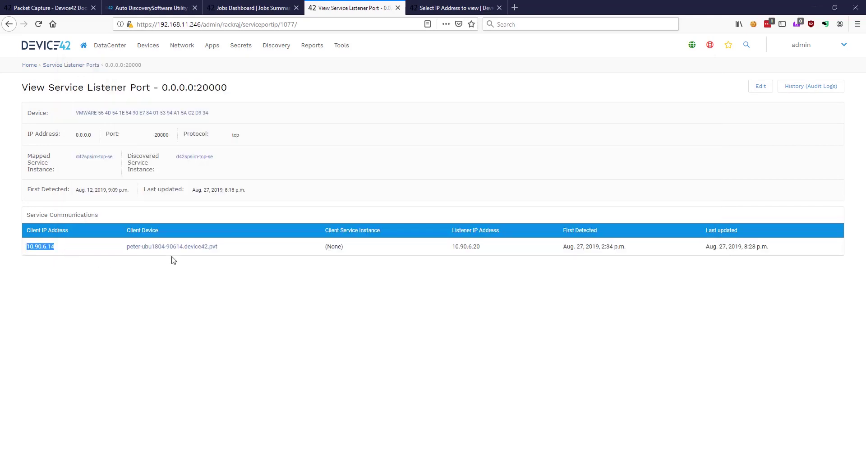
{"action": "double_click", "coordinate": [451, 249]}
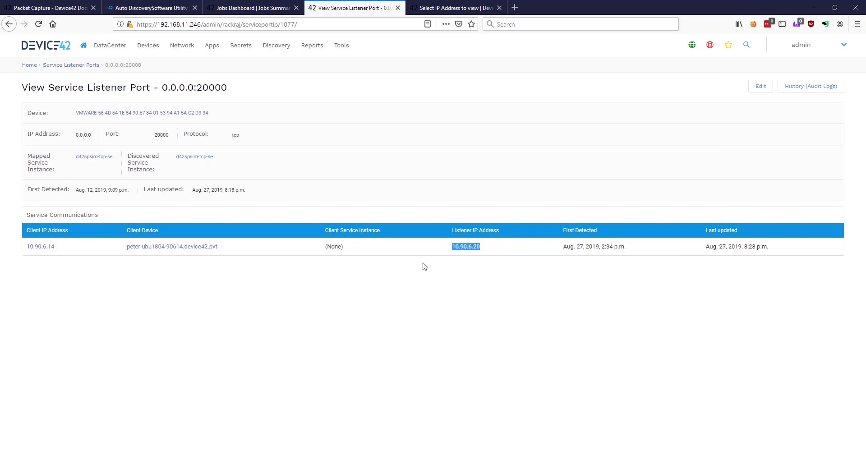
{"action": "left_click", "coordinate": [303, 341]}
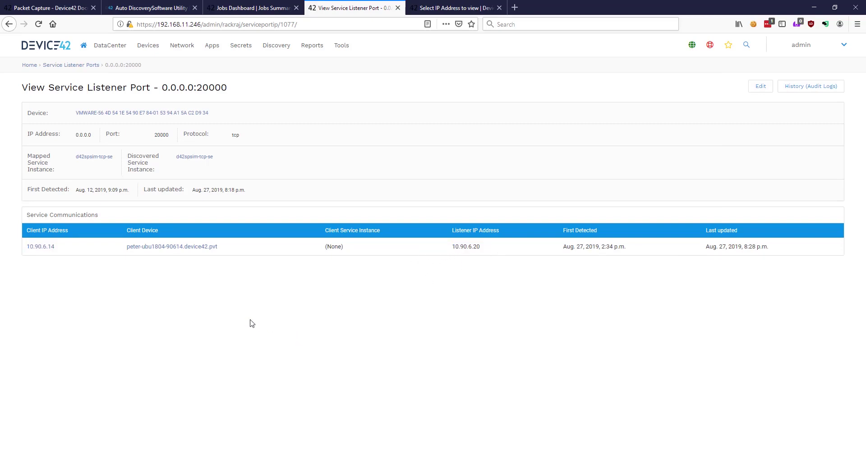
Open the 10.90.6.14:20000 communication and scroll down to its Statistics section.
{"action": "left_click", "coordinate": [40, 247]}
{"action": "left_click_drag", "start_coordinate": [255, 87], "coordinate": [174, 87]}
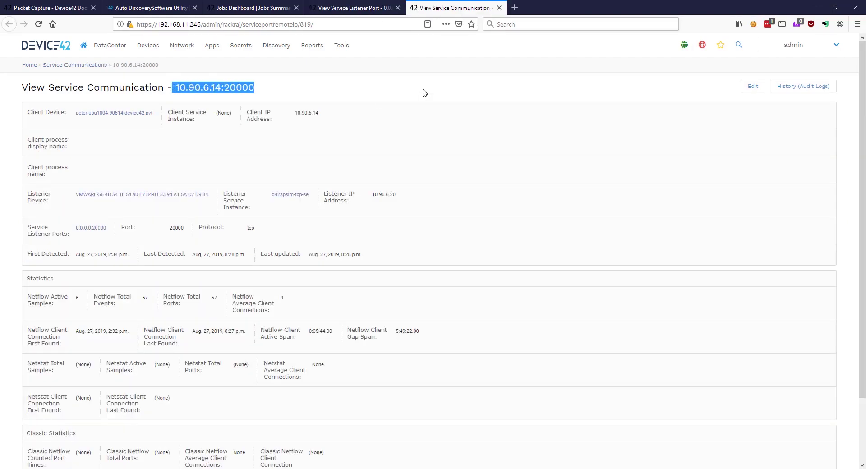
{"action": "scroll", "coordinate": [431, 135], "scroll_direction": "down", "scroll_amount": 3}
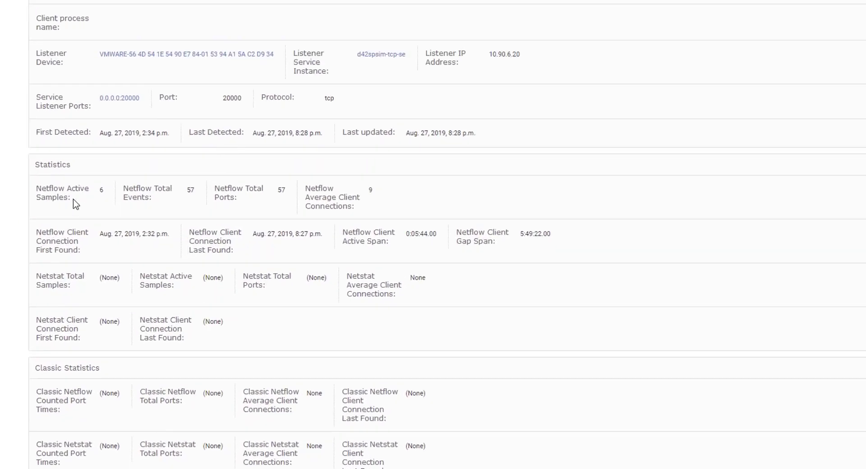
Review the Netflow Active Samples, Total Events and connection first-found date values.
{"action": "left_click_drag", "start_coordinate": [77, 225], "coordinate": [31, 226]}
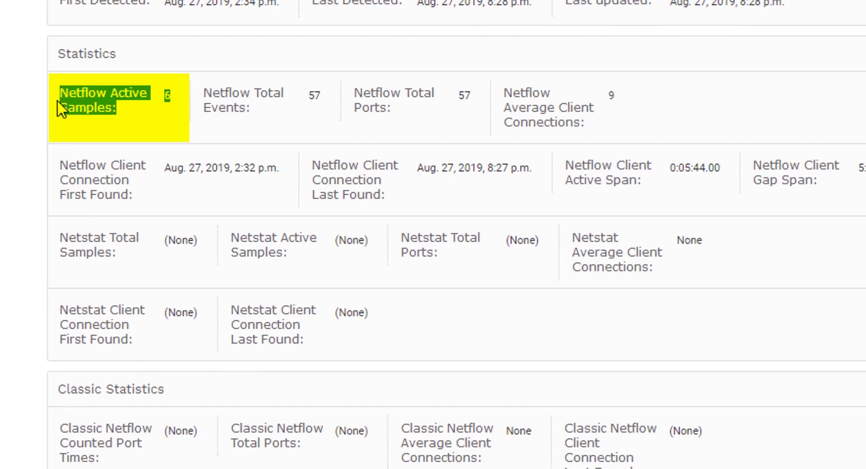
{"action": "left_click", "coordinate": [57, 99]}
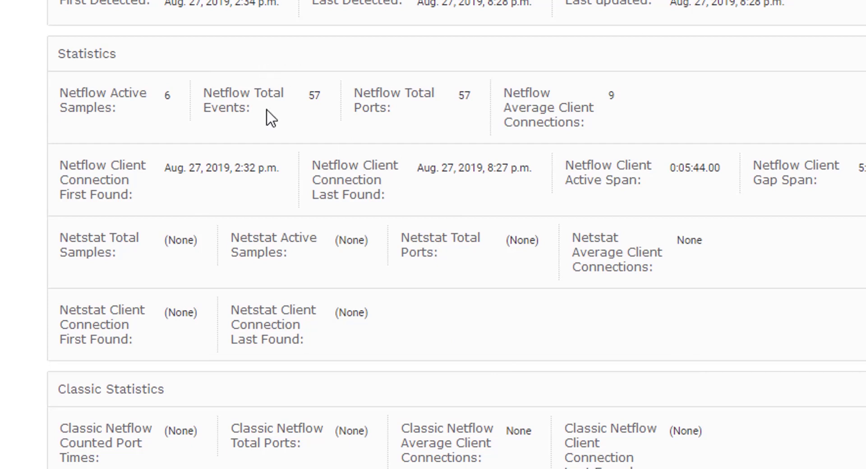
{"action": "left_click_drag", "start_coordinate": [462, 96], "coordinate": [239, 124]}
{"action": "left_click_drag", "start_coordinate": [171, 168], "coordinate": [276, 180]}
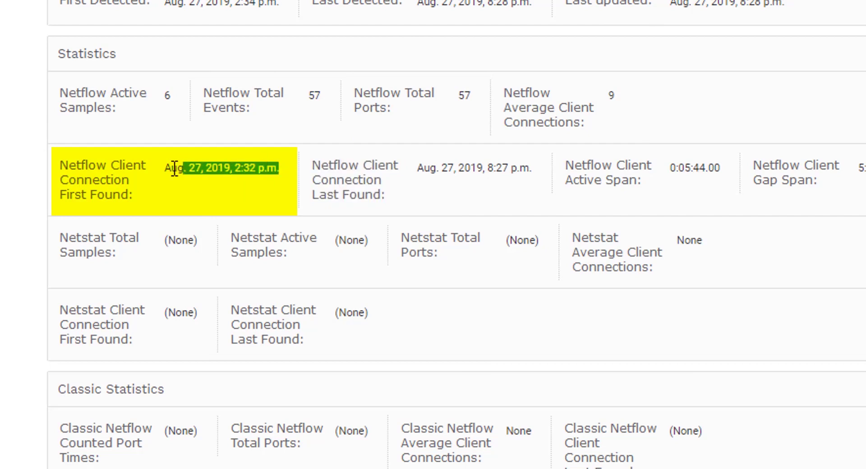
{"action": "left_click", "coordinate": [311, 224]}
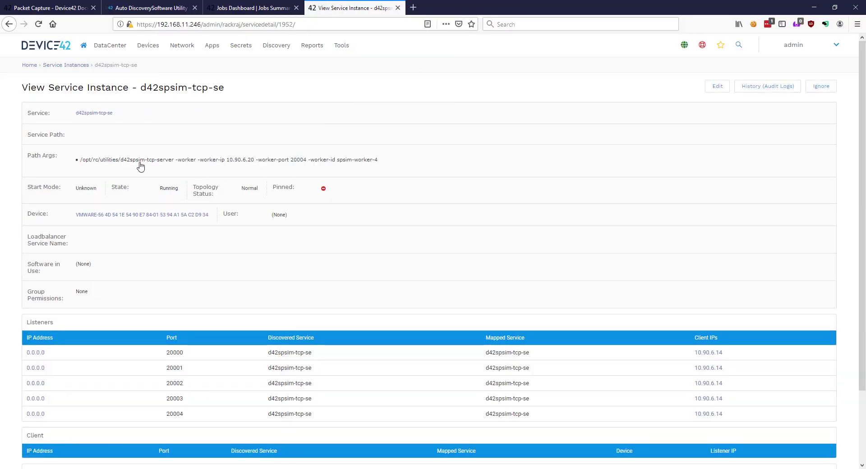
Review the d42spsim-tcp-se service's path arguments and its listeners table.
{"action": "triple_click", "coordinate": [116, 160]}
{"action": "left_click", "coordinate": [22, 116]}
{"action": "scroll", "coordinate": [361, 271], "scroll_direction": "down", "scroll_amount": 3}
{"action": "left_click_drag", "start_coordinate": [739, 334], "coordinate": [489, 254]}
{"action": "left_click", "coordinate": [248, 271]}
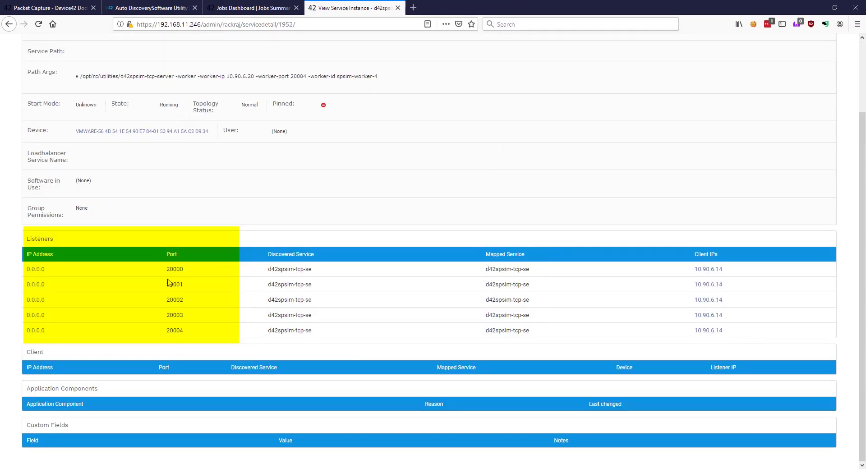
{"action": "scroll", "coordinate": [156, 250], "scroll_direction": "up", "scroll_amount": 2}
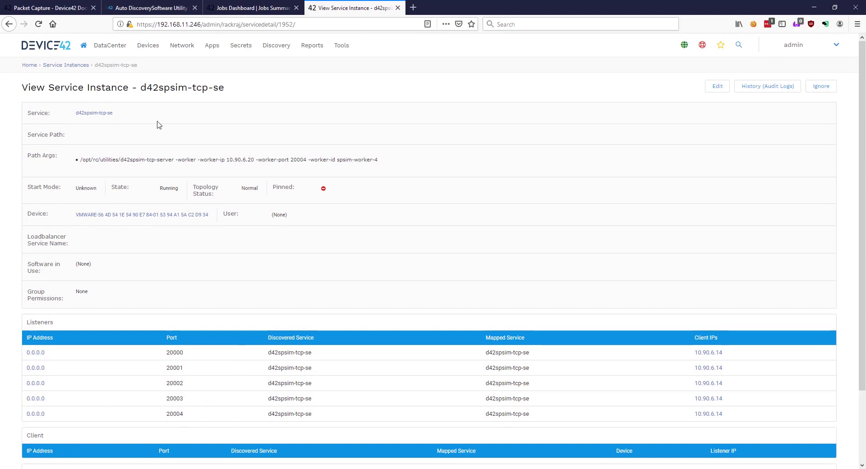
{"action": "scroll", "coordinate": [156, 127], "scroll_direction": "down", "scroll_amount": 1}
{"action": "scroll", "coordinate": [198, 81], "scroll_direction": "up", "scroll_amount": 1}
Open Service Communications and filter the list by searching for 10.90.6.
{"action": "mouse_move", "coordinate": [210, 54]}
{"action": "mouse_move", "coordinate": [226, 73]}
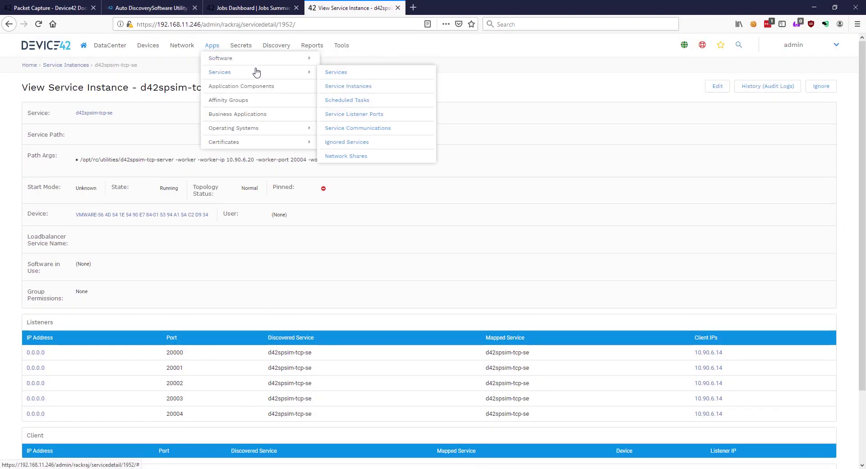
{"action": "left_click", "coordinate": [349, 129]}
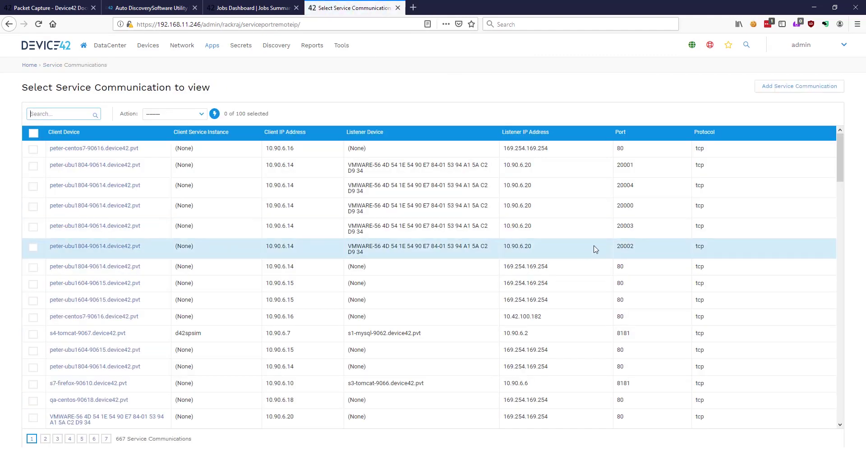
{"action": "left_click", "coordinate": [76, 111]}
{"action": "type", "text": "10.90.6"}
{"action": "key", "text": "Return"}
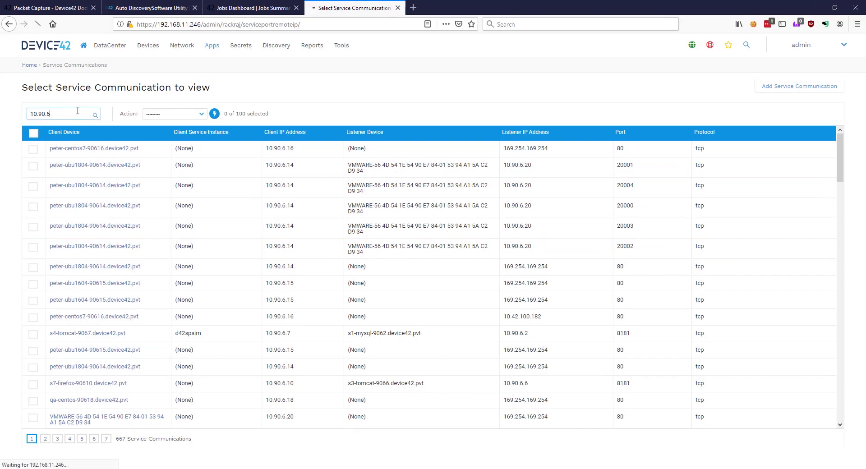